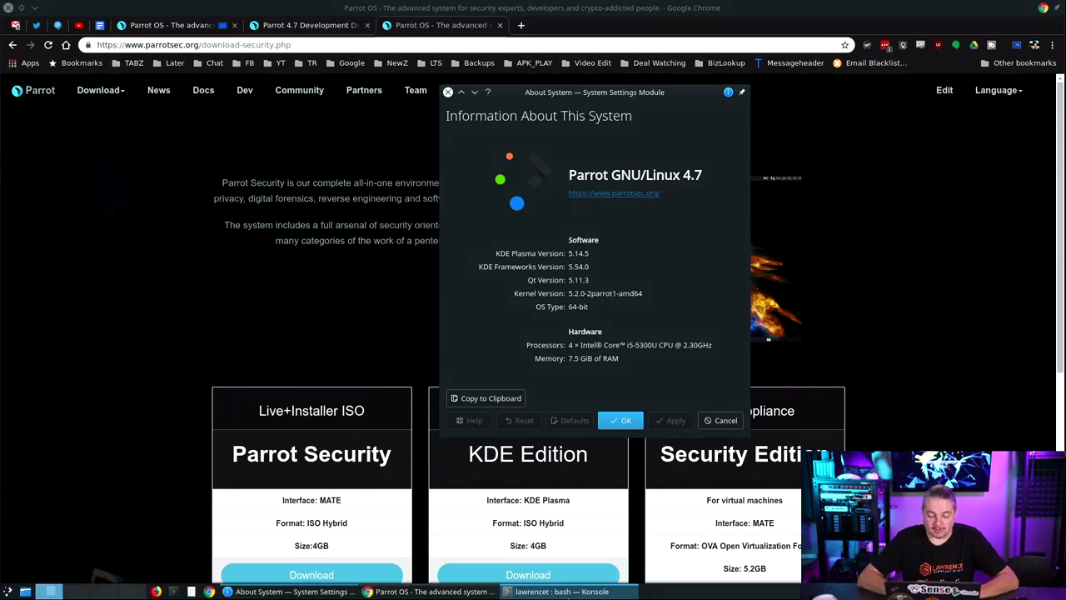
Review the About System window over the Konsole terminal, close it and return to the terminal prompt
click(508, 592)
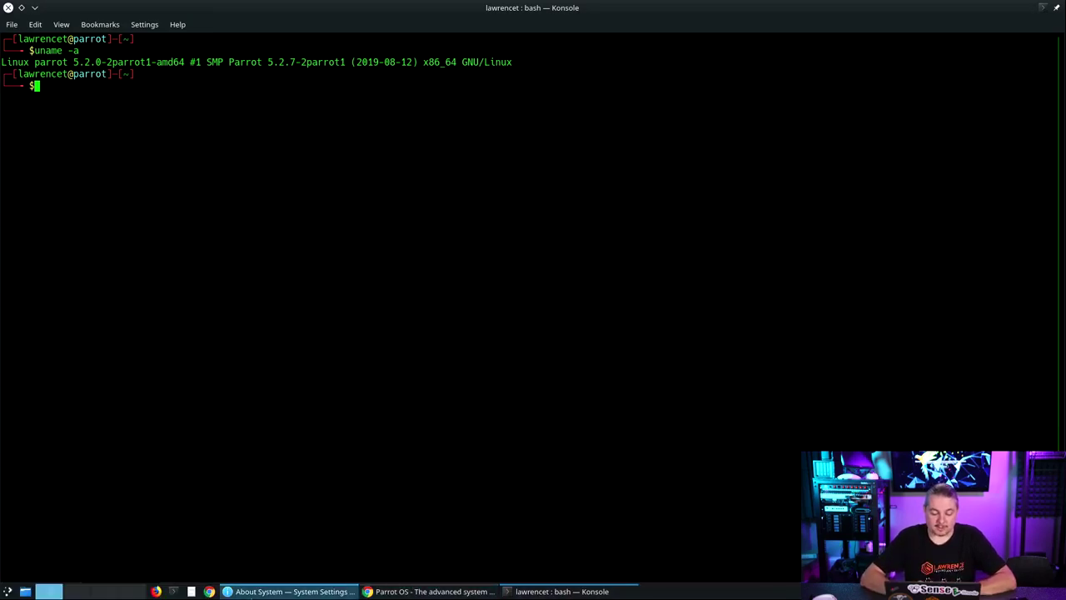
click(291, 591)
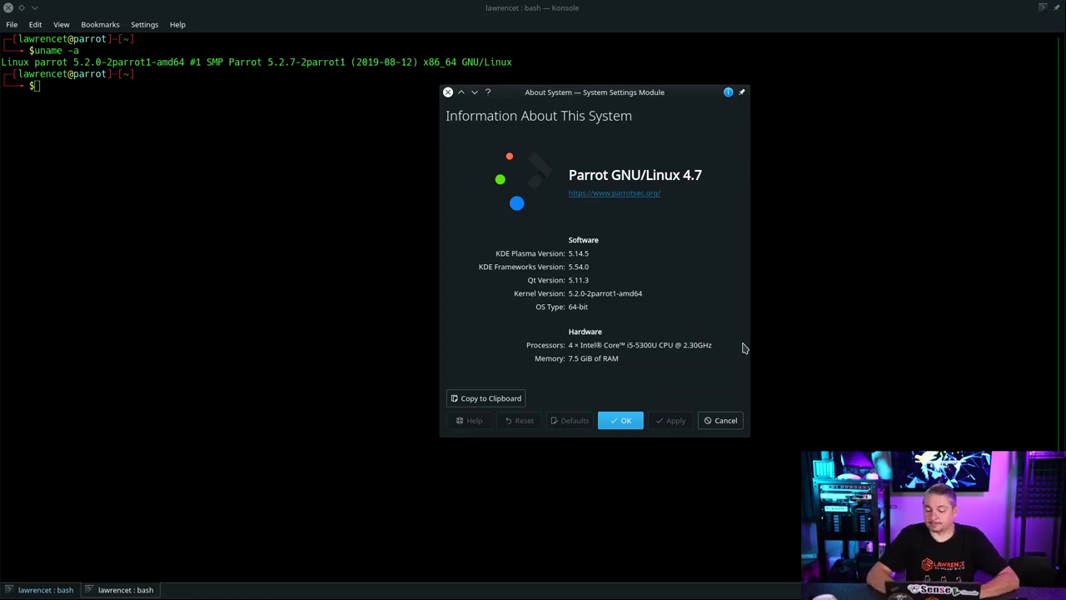
drag(673, 99, 595, 305)
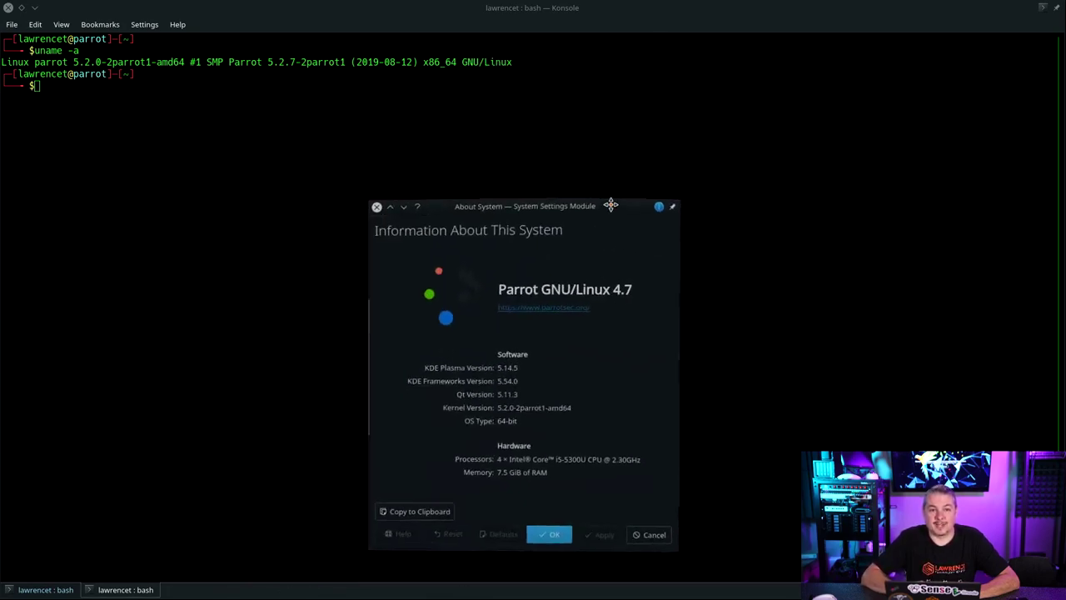
drag(616, 199, 451, 145)
click(286, 138)
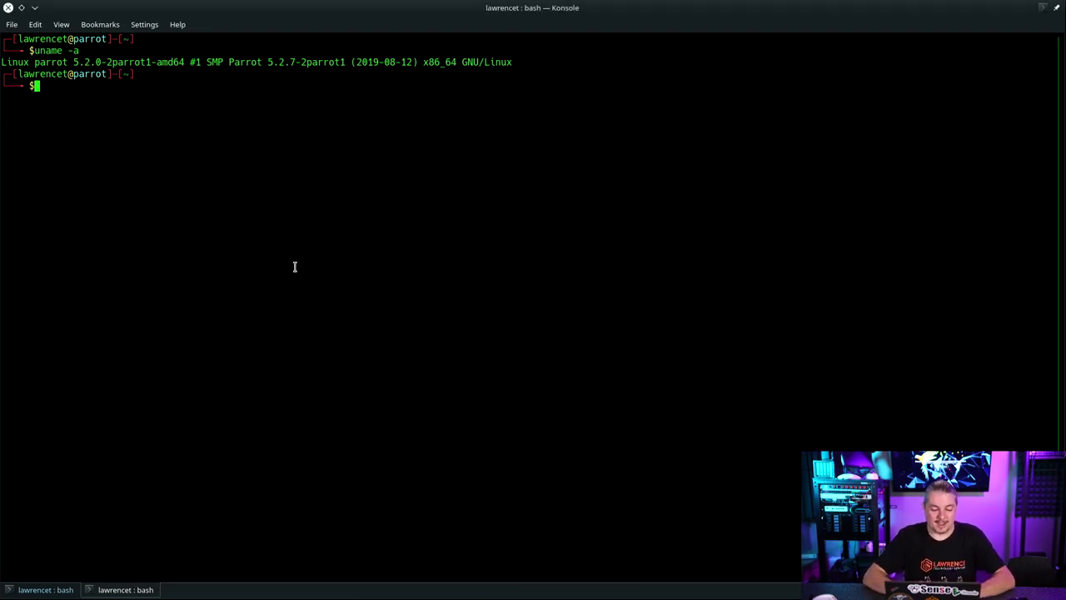
Become root with su, discover the network's hosts with "netdiscover -i wlan0" and stop the scan at the host list
text(su)
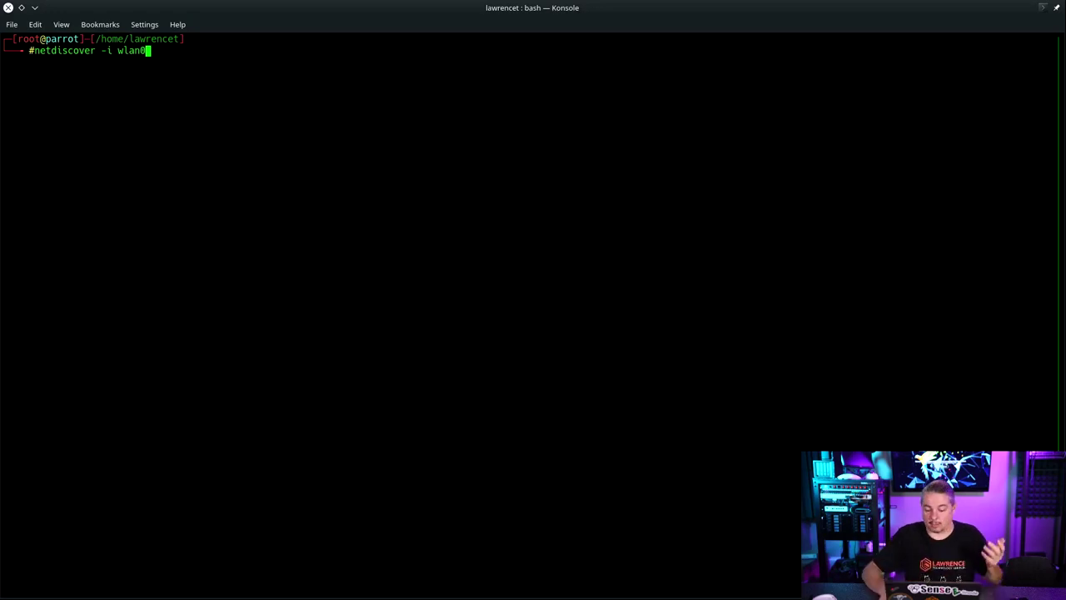
key(Return)
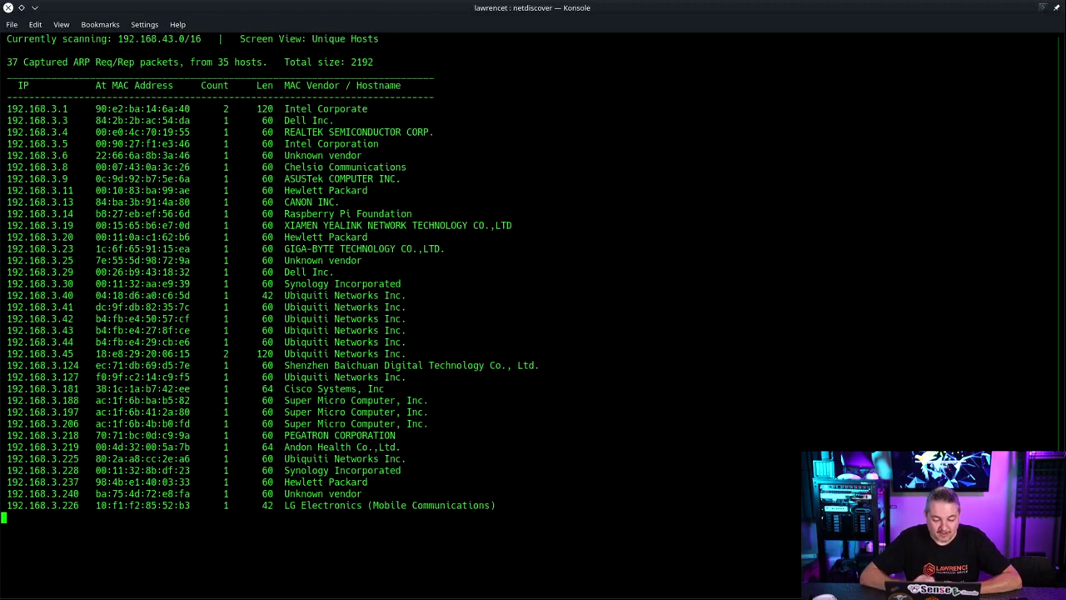
drag(283, 166, 447, 168)
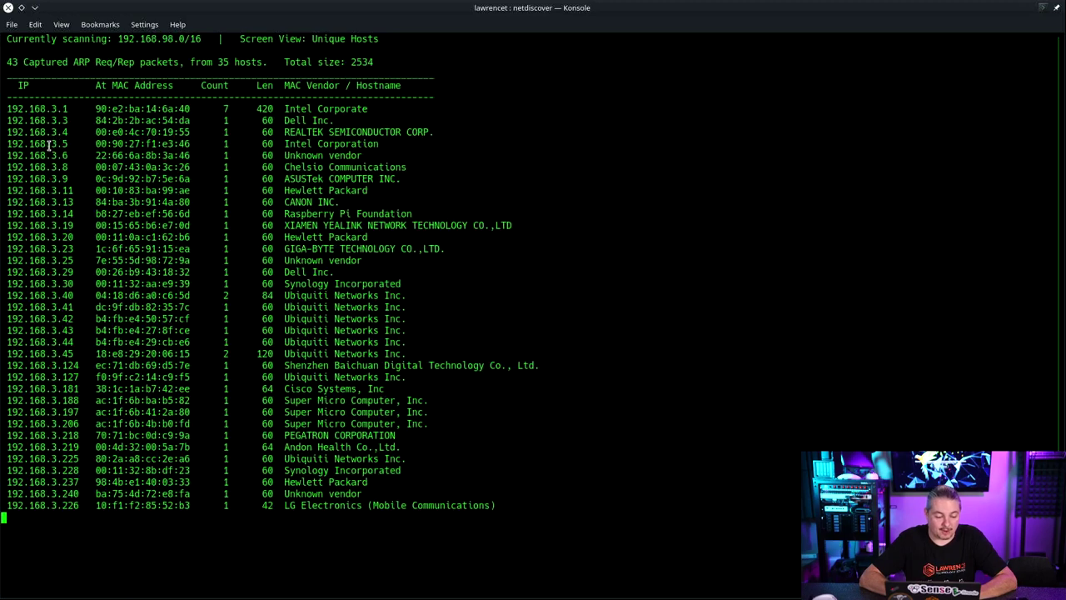
key(ctrl+c)
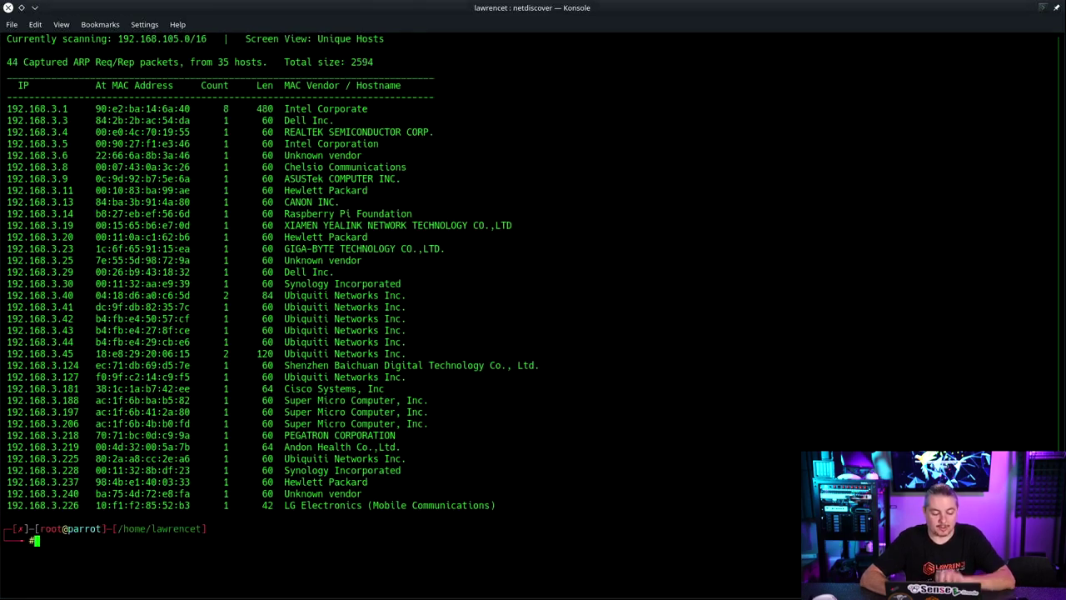
Launch zenmap from the root terminal and run a Quick scan against target 192.168.3.8
text(zenmap)
key(Return)
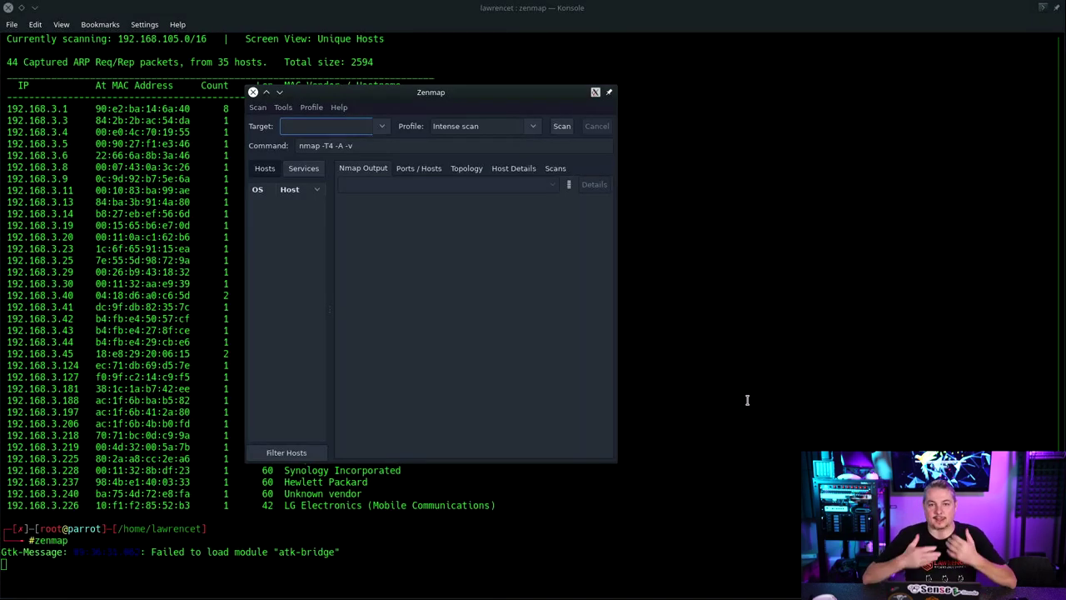
text(192.168.3.8)
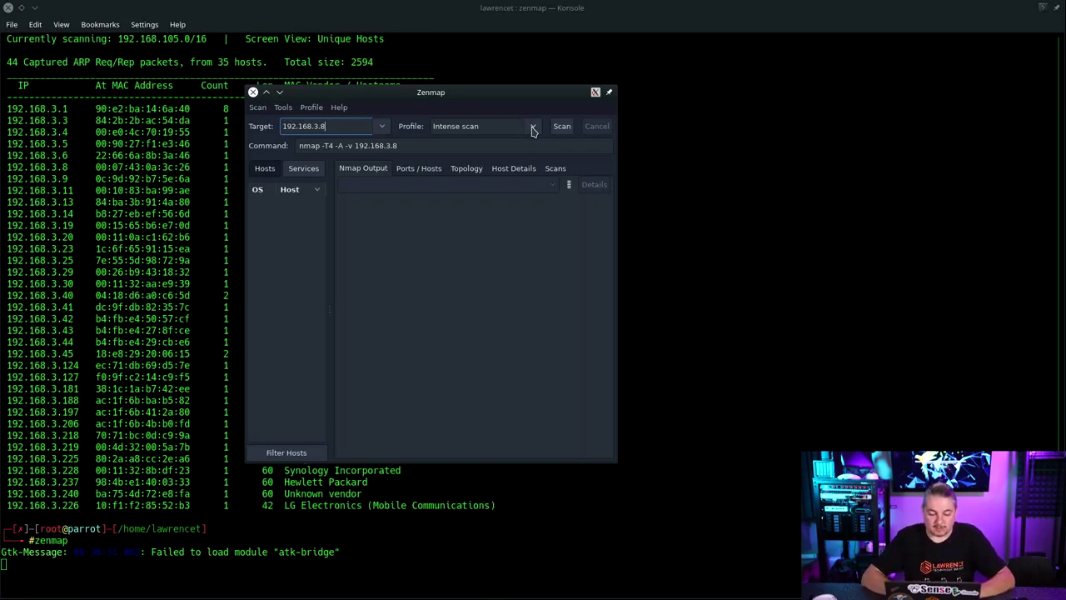
click(533, 127)
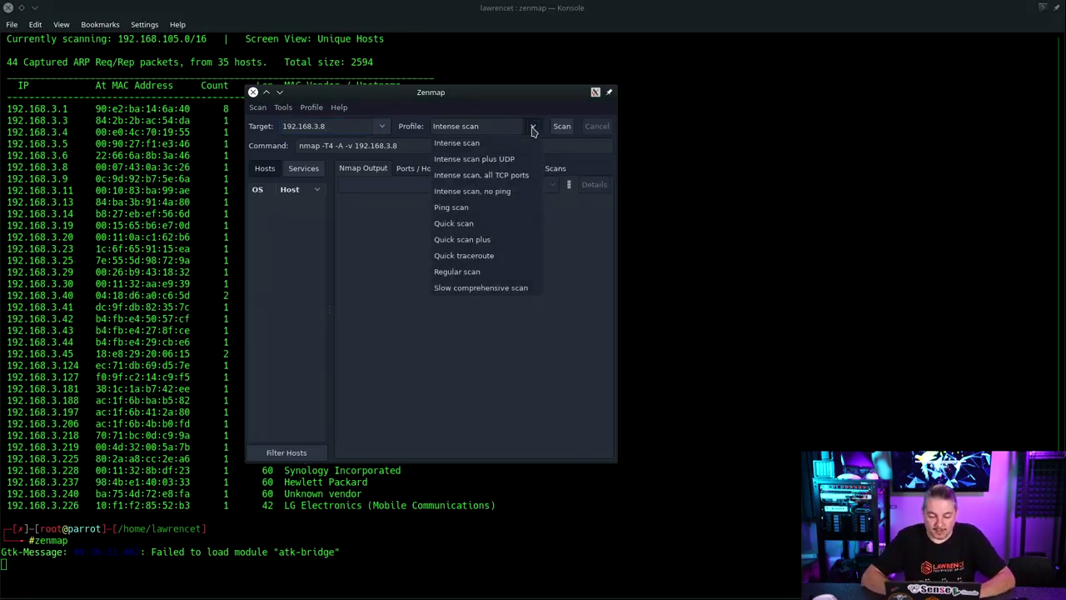
click(487, 224)
click(564, 130)
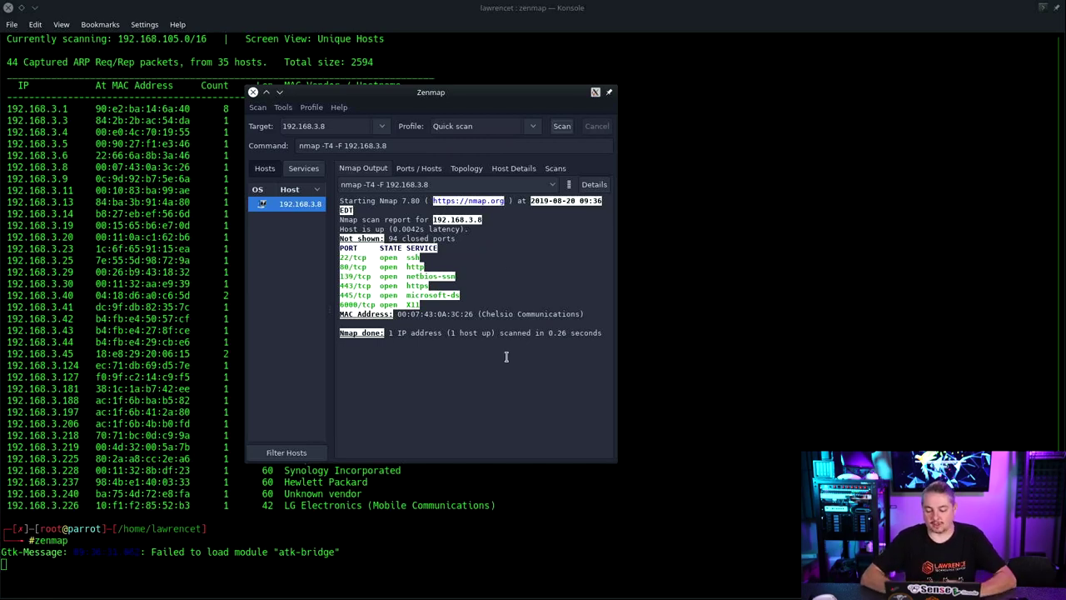
Close Zenmap without saving the scan of 192.168.3.8
mouse_move(591, 596)
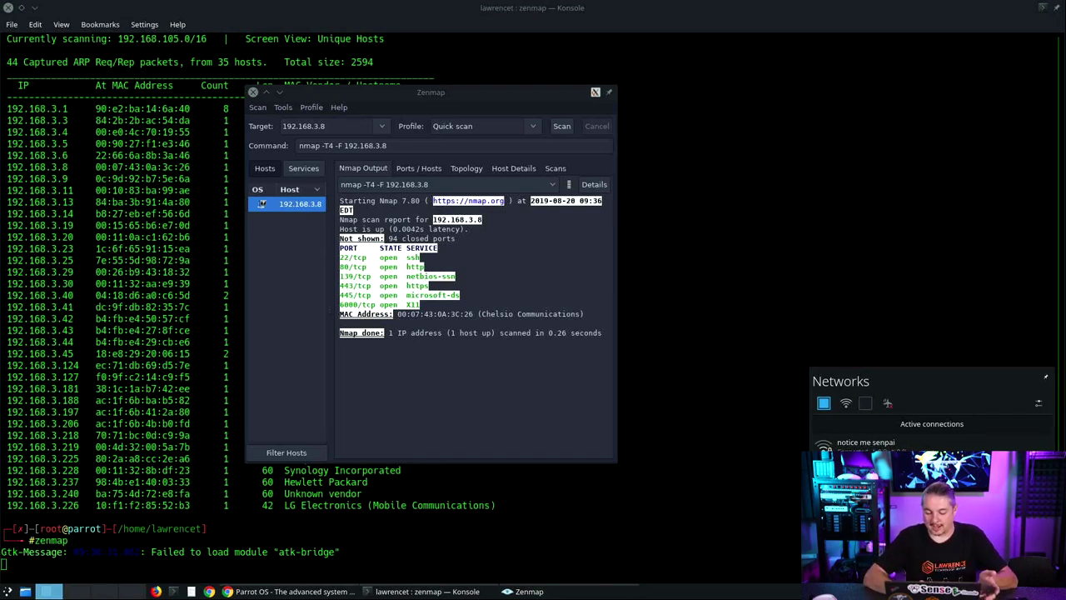
click(608, 516)
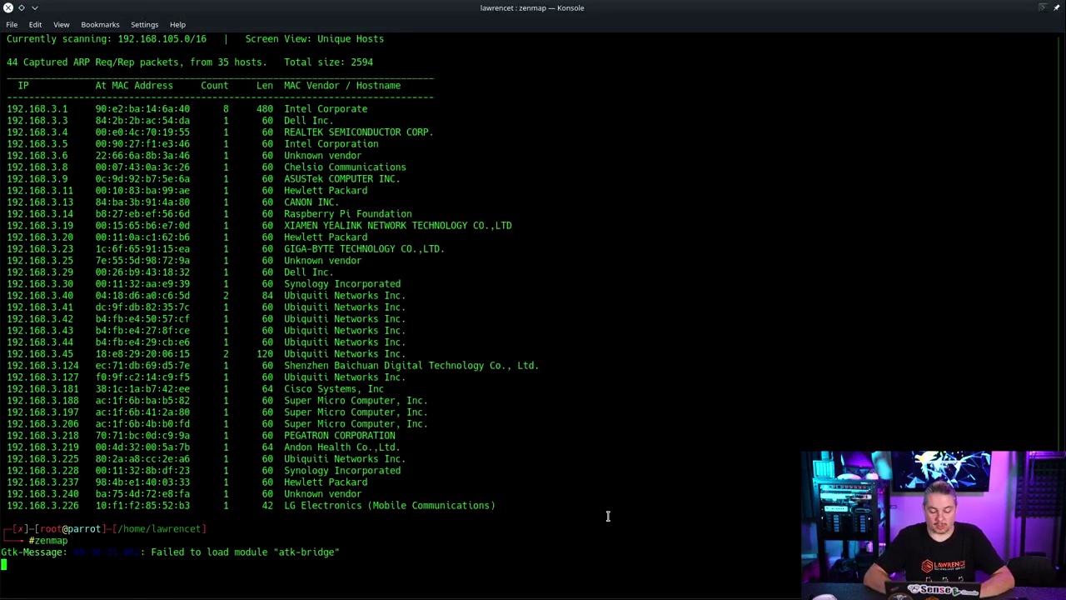
key(alt+Tab)
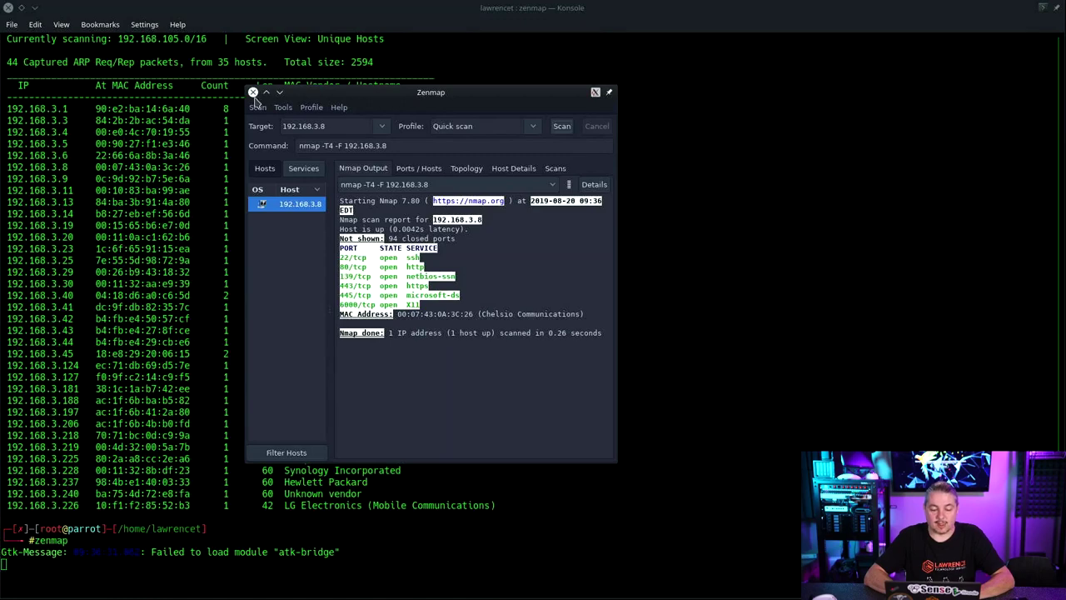
click(253, 92)
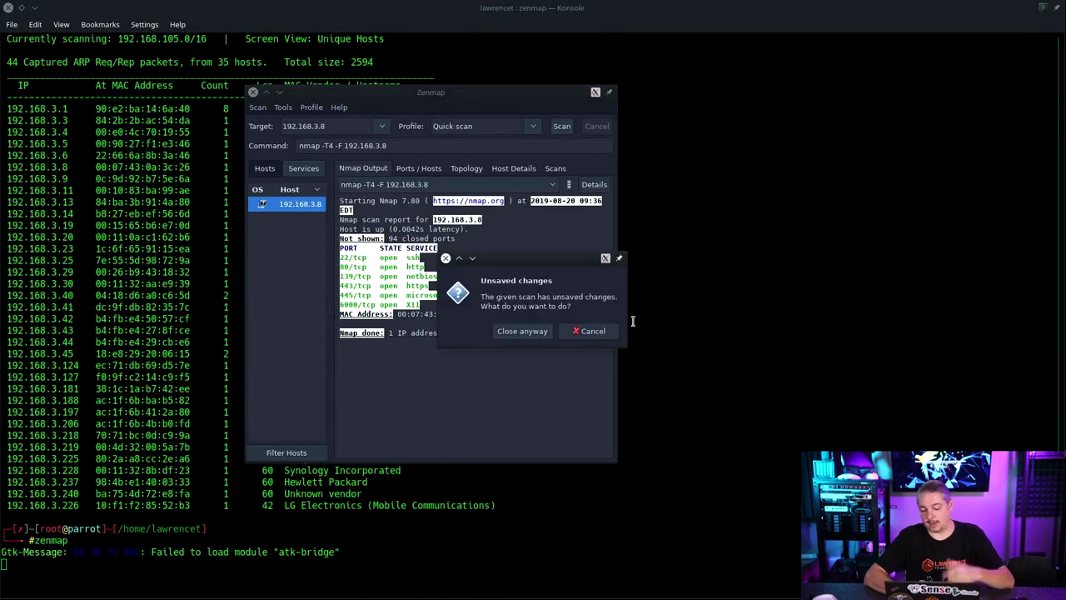
click(538, 333)
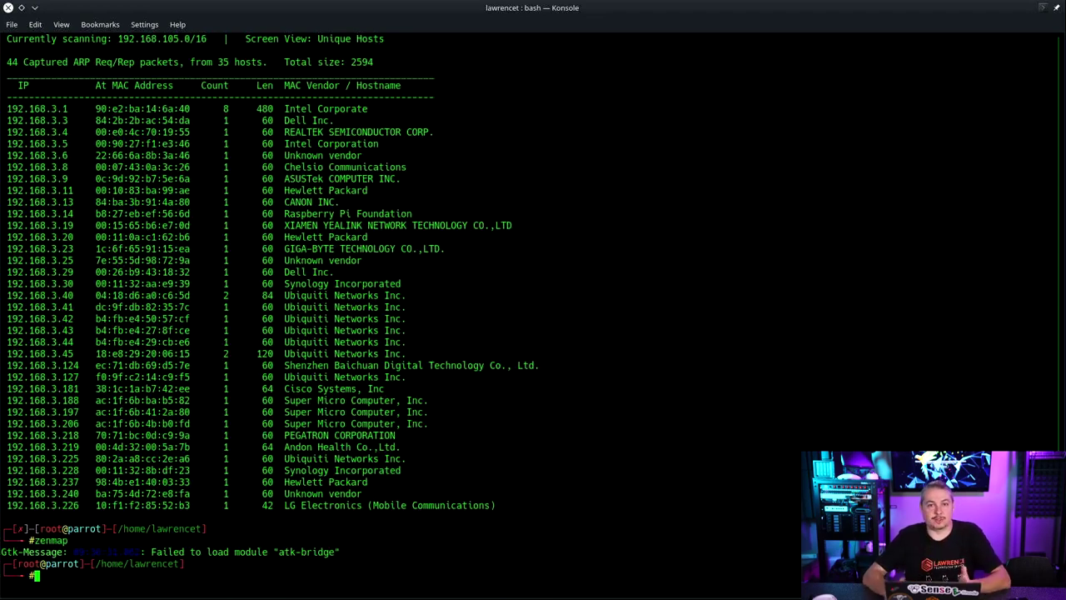
text(procan)
key(BackSpace)
key(BackSpace)
key(BackSpace)
key(BackSpace)
key(BackSpace)
key(BackSpace)
key(BackSpace)
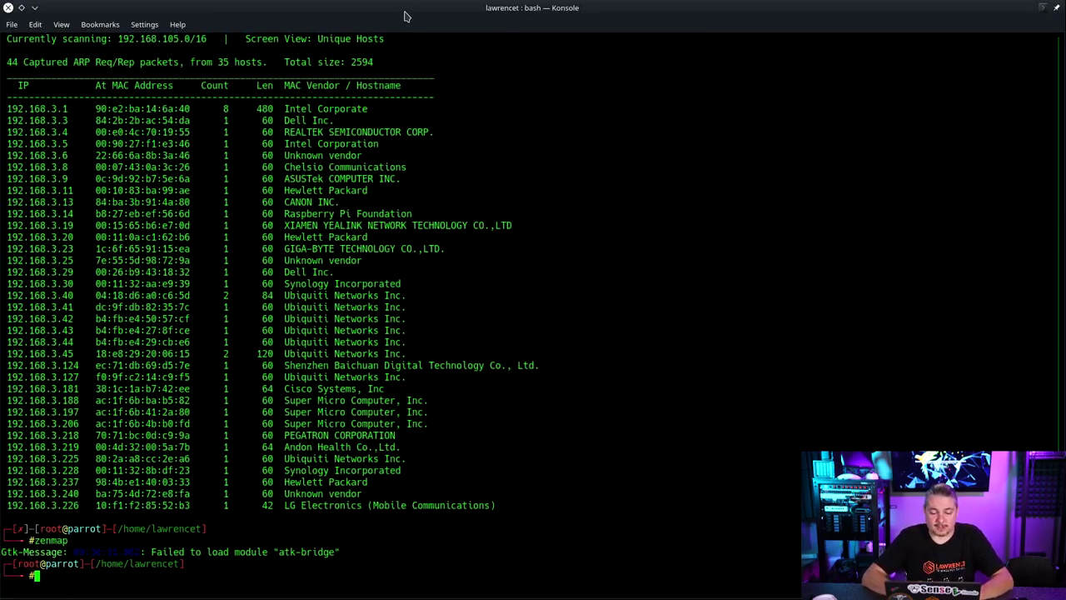
Restore the maximized terminal to a smaller floating window over the Parrot OS download page
drag(409, 16, 513, 114)
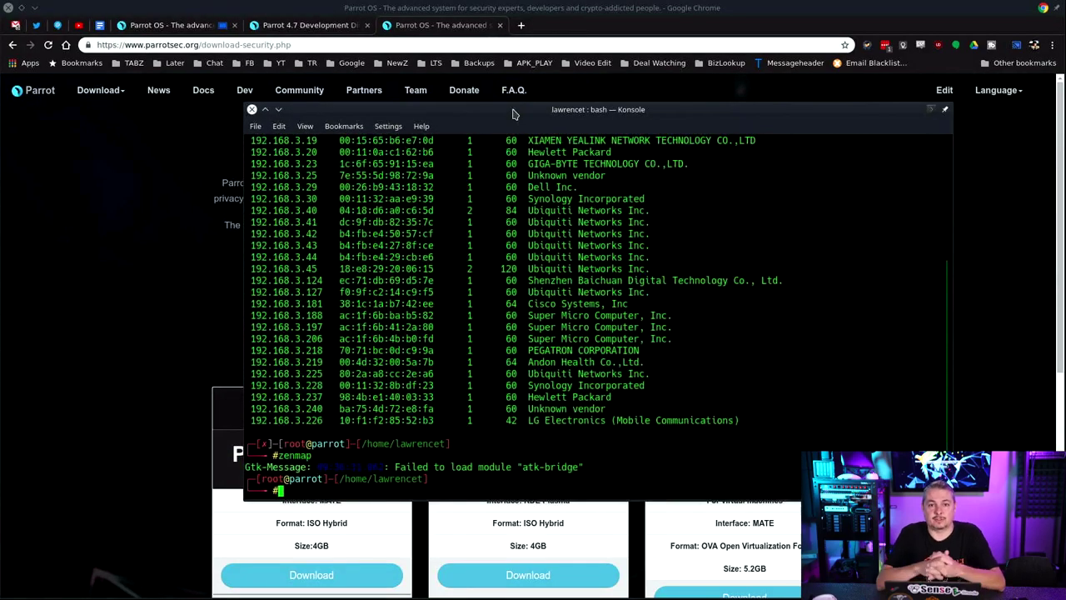